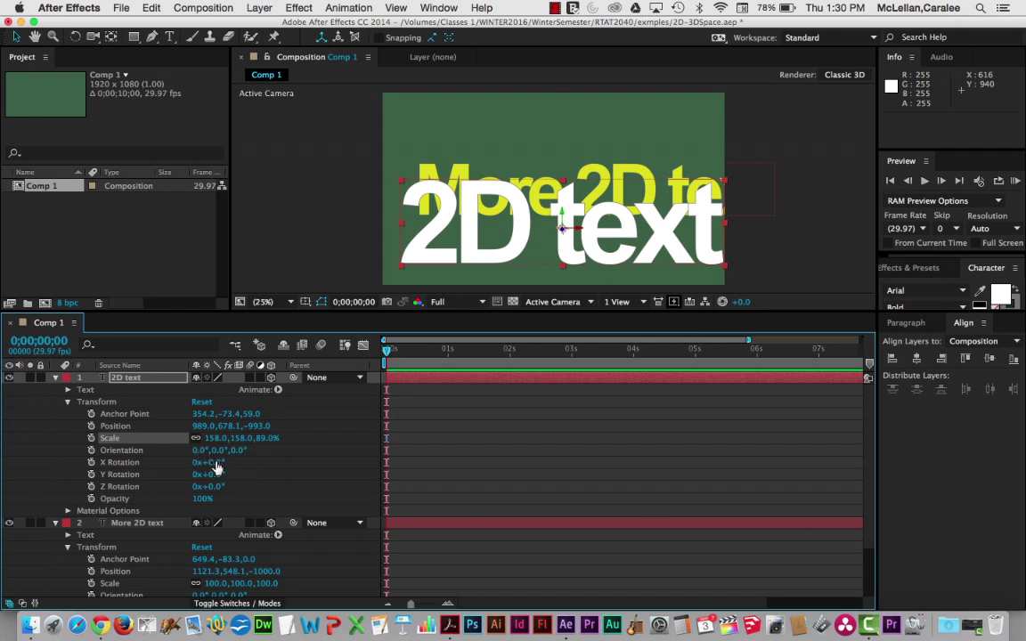
- Try tilting the 2D text on its X and Y axes, leaving Y Rotation at 0°
left_click_drag(210, 462, 263, 470)
left_click(216, 462)
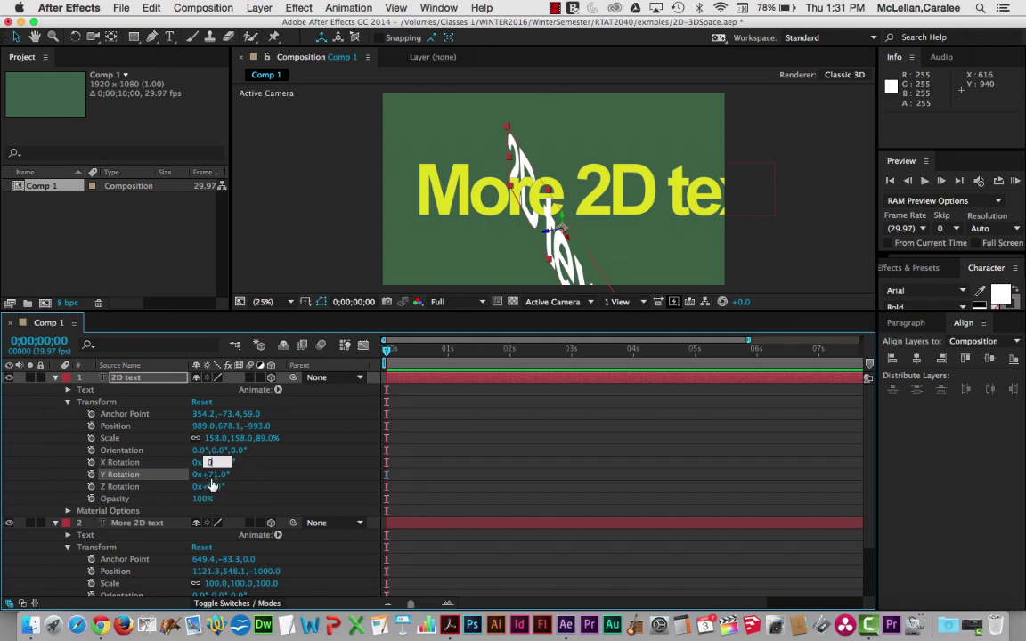
left_click_drag(214, 478, 227, 473)
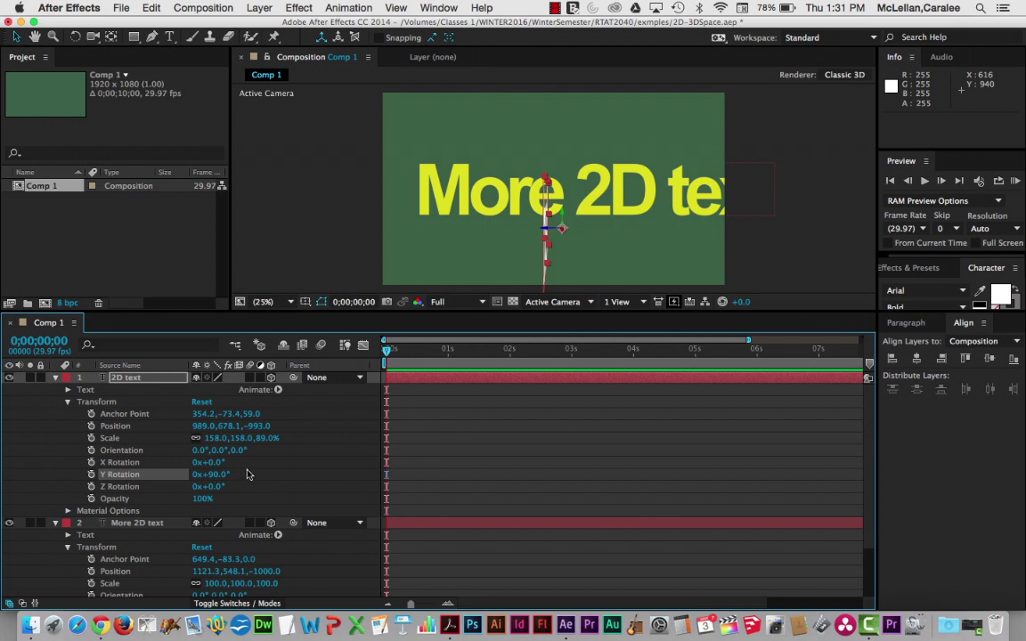
mouse_move(218, 474)
left_mouse_down()
mouse_move(205, 475)
mouse_move(240, 475)
mouse_move(212, 476)
left_mouse_up()
key("super+z")
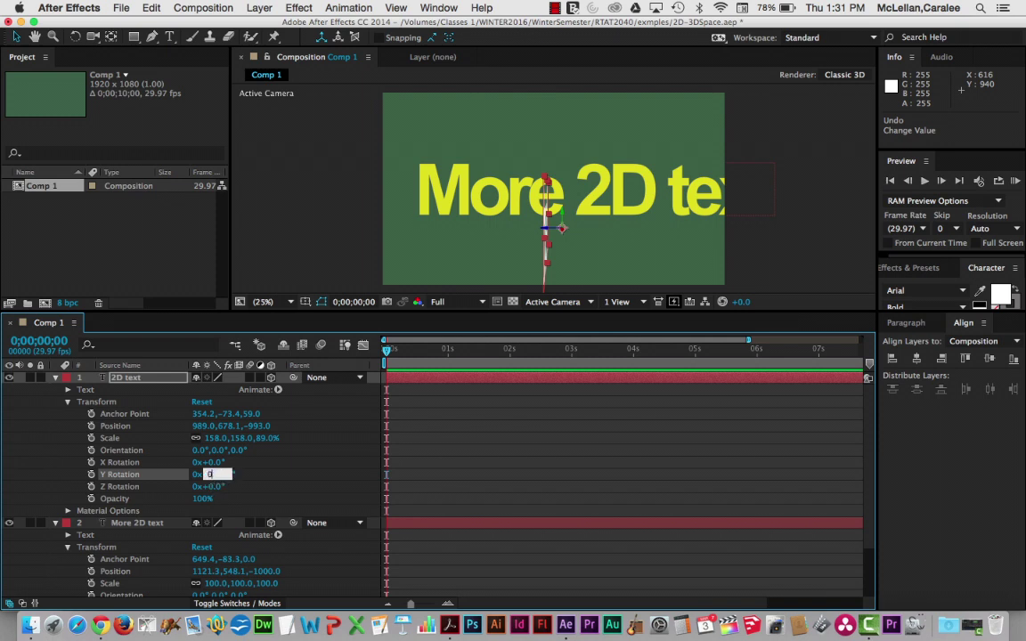
key("Return")
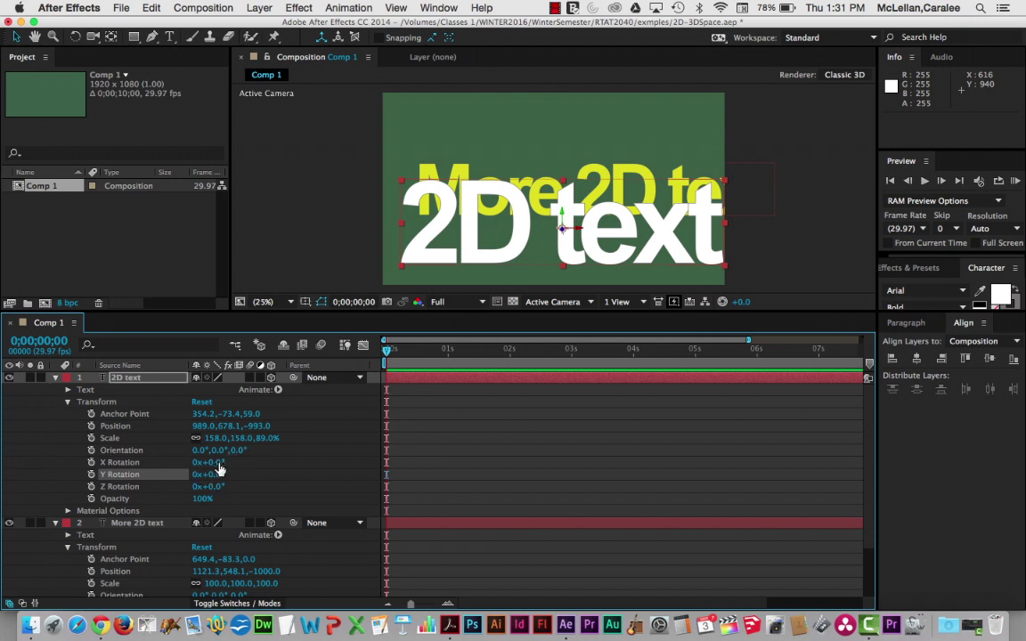
- Undo an X tilt, then set the 2D text's Z Rotation to 2x+0.0°
left_click_drag(212, 463, 272, 462)
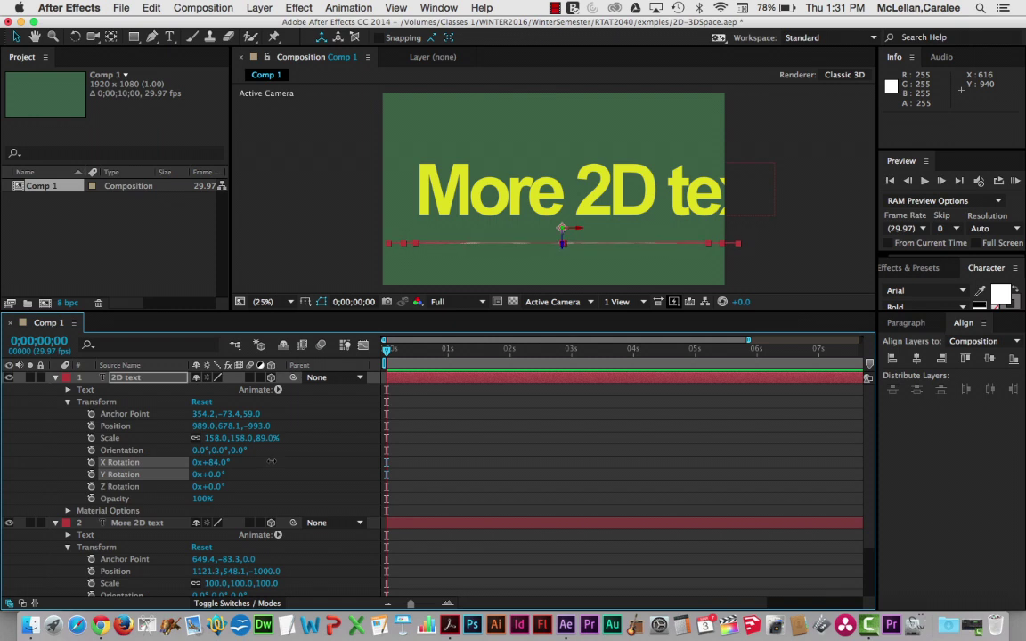
left_click(272, 463)
key("super+z")
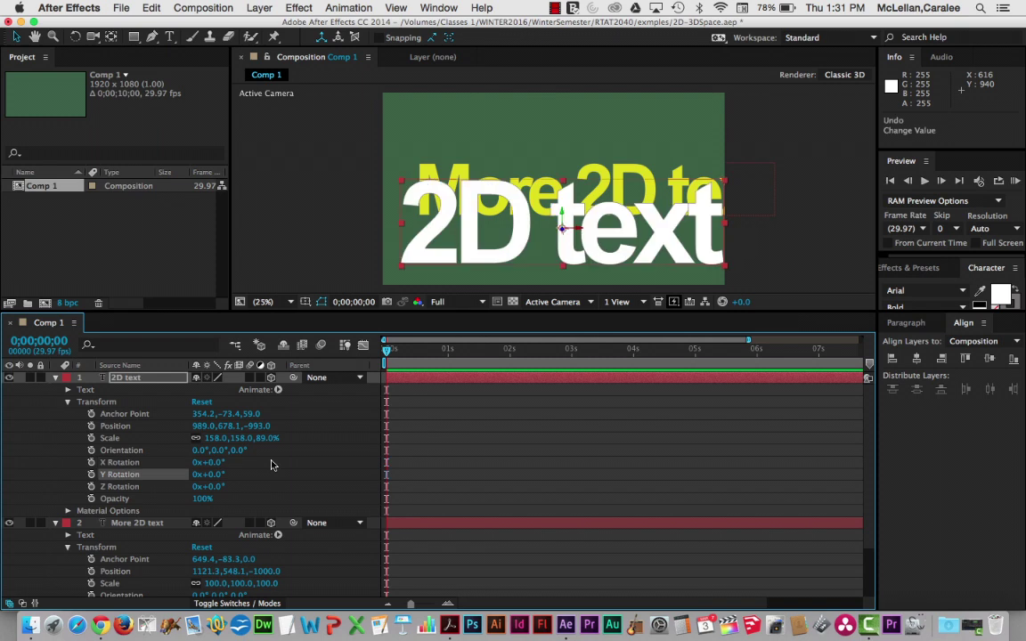
left_click_drag(211, 487, 665, 433)
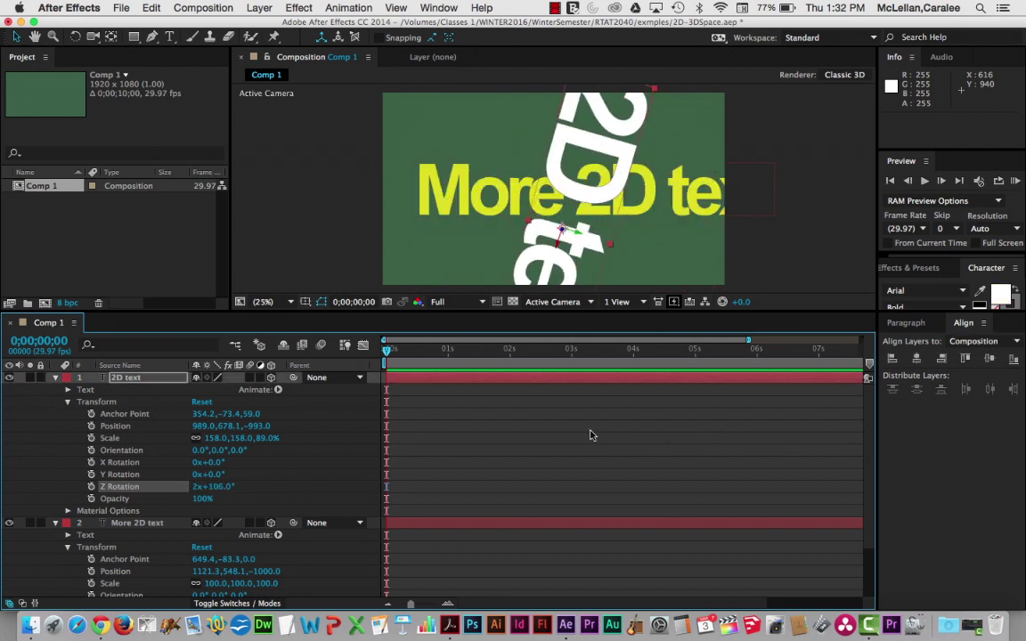
left_click(216, 489)
type("0")
key("Return")
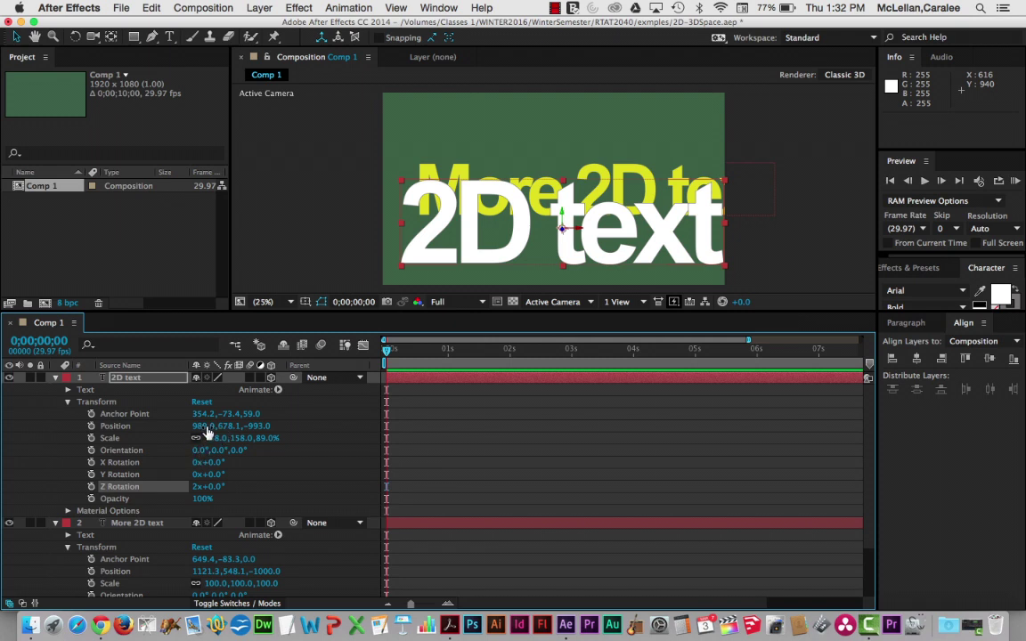
- Scale the 2D text to 89, 89, 50.1% and set its Orientation to 85°, 55°, 359°
left_click_drag(214, 438, 156, 438)
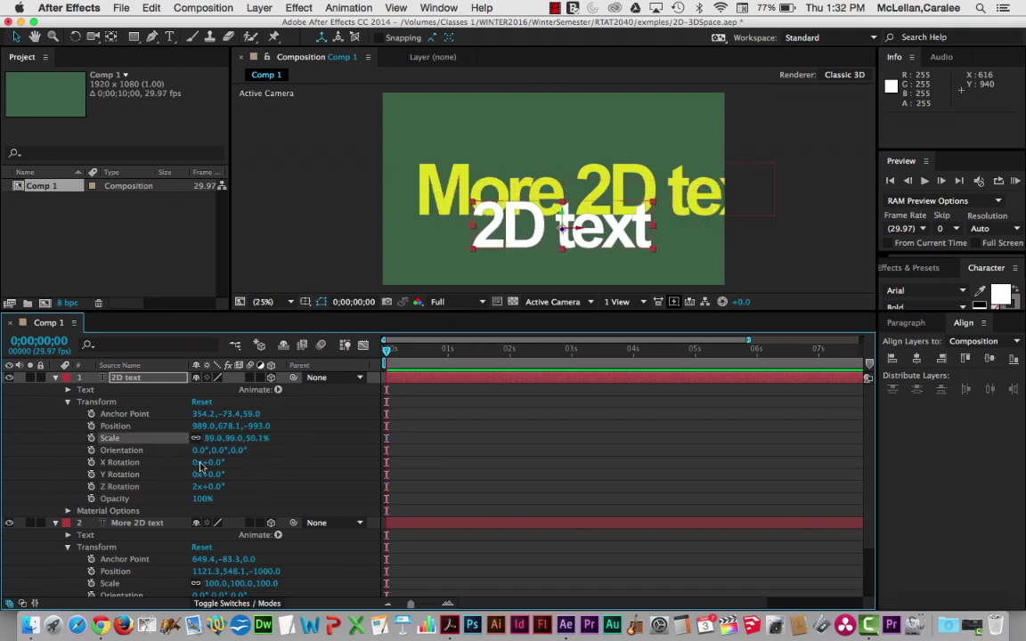
left_click_drag(201, 450, 238, 453)
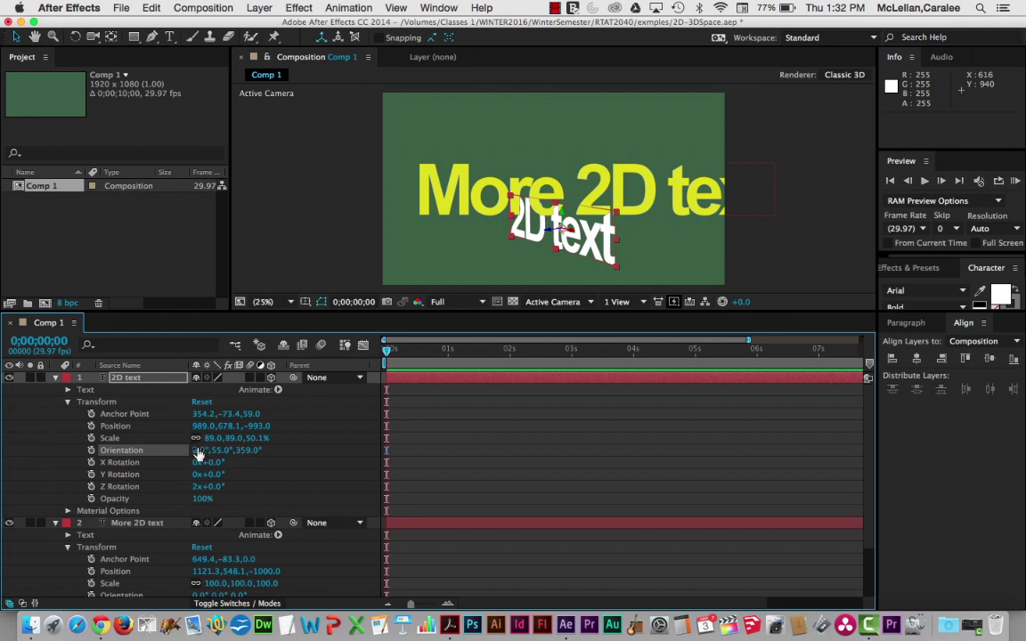
left_click_drag(207, 451, 239, 430)
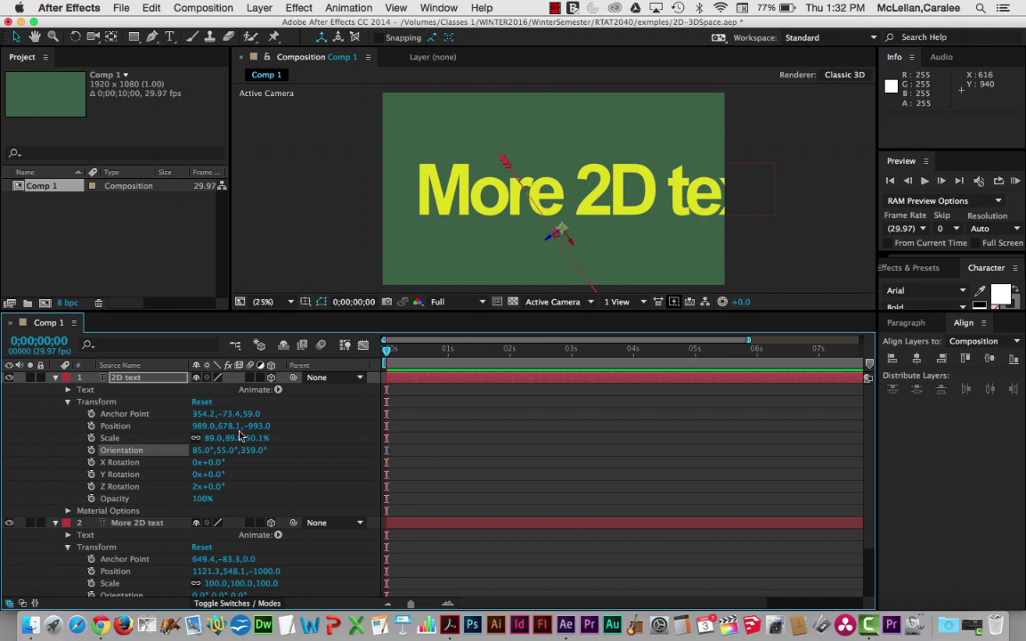
- Add an Orientation keyframe at the start and move the current time to 0;00;00;29
left_click(91, 438)
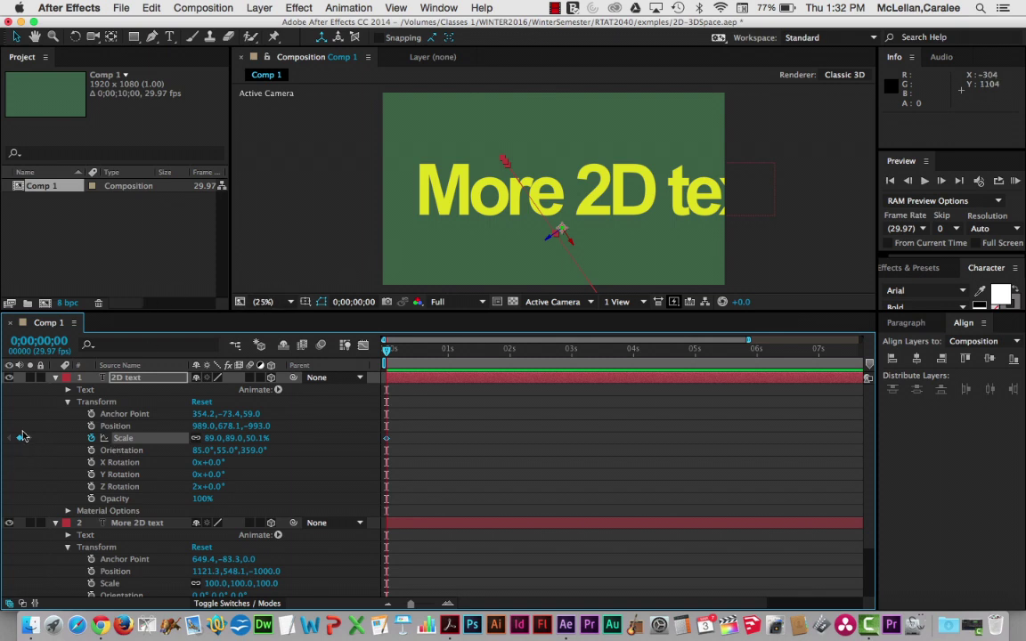
left_click(91, 438)
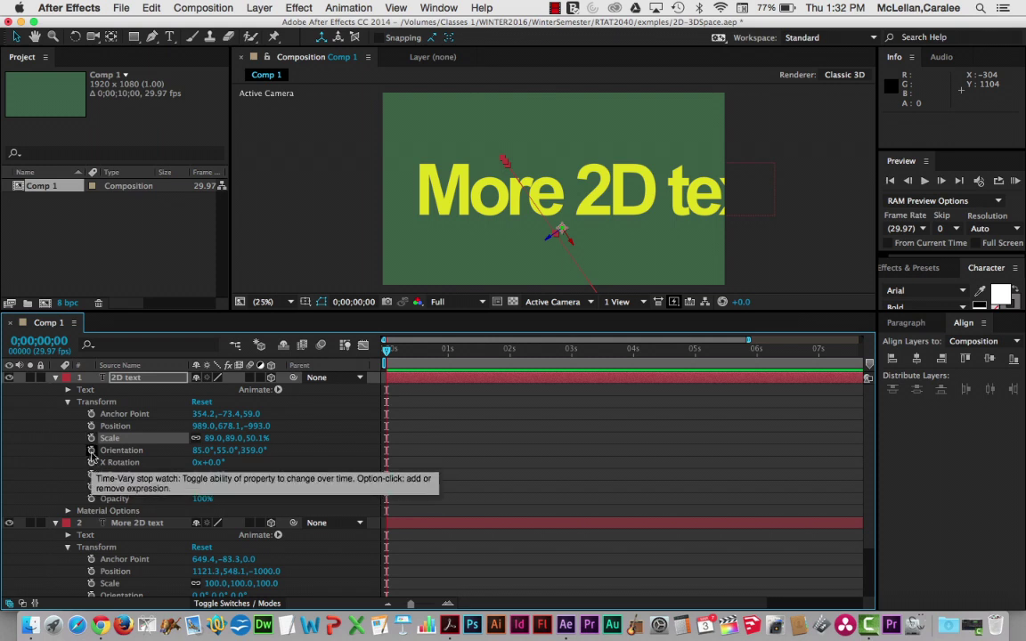
left_click(91, 451)
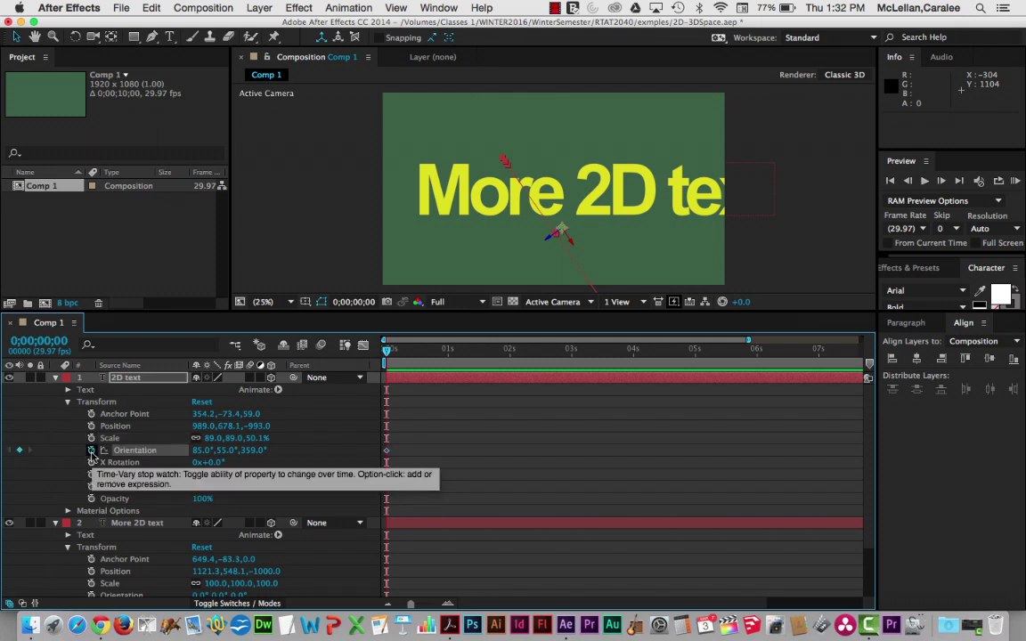
left_click(20, 451)
left_click(90, 451)
left_click_drag(388, 351, 446, 350)
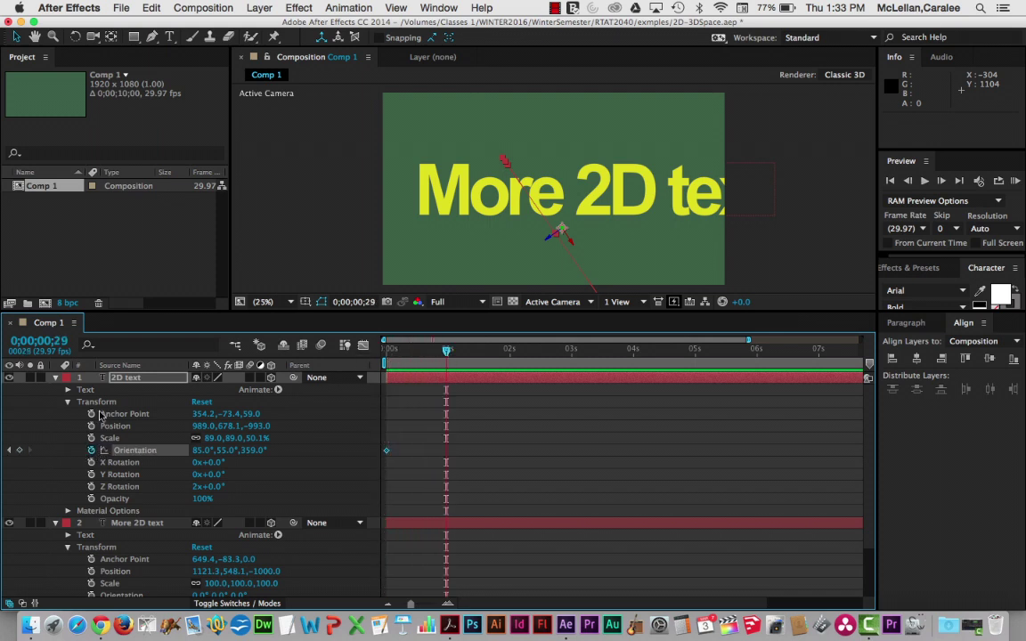
- At frame 29, set the 2D text's Orientation to 0°, 0°, 0°
left_click(198, 451)
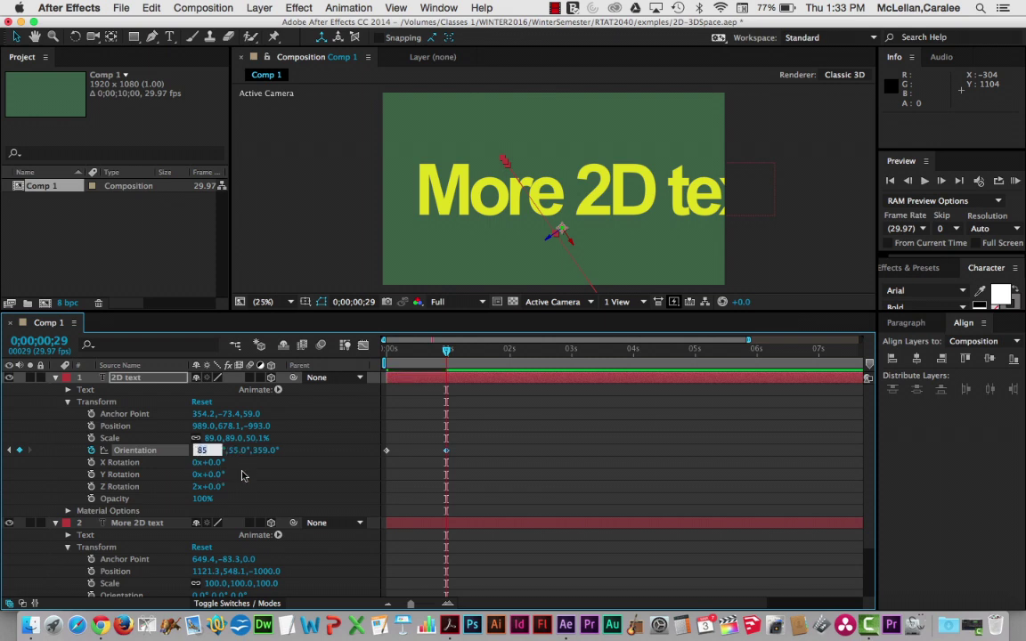
type("0")
key("Tab")
key("Tab")
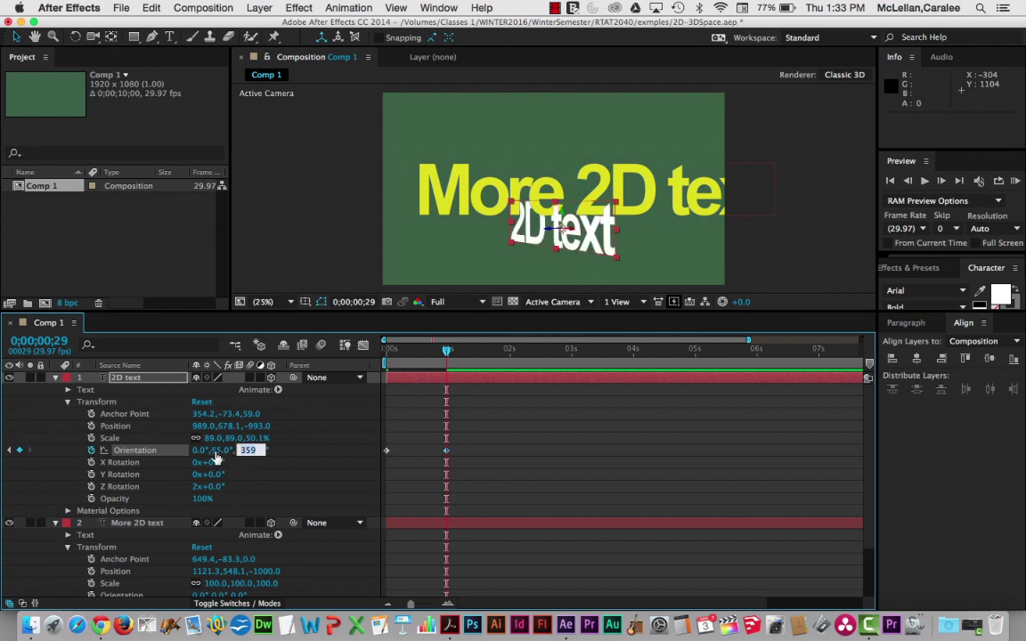
left_click(218, 451)
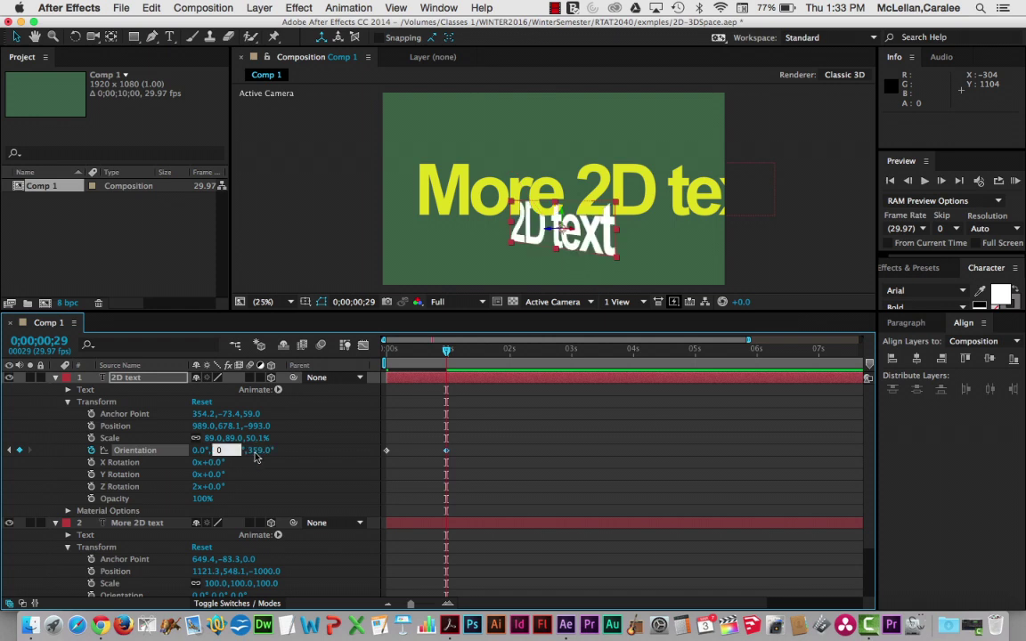
left_click(248, 451)
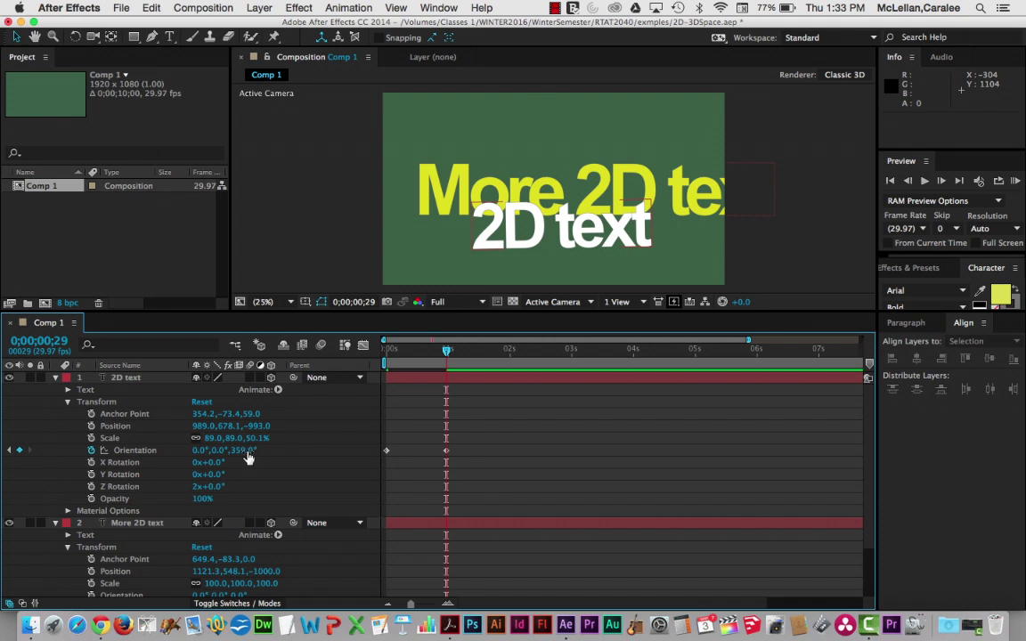
type("0")
key("Return")
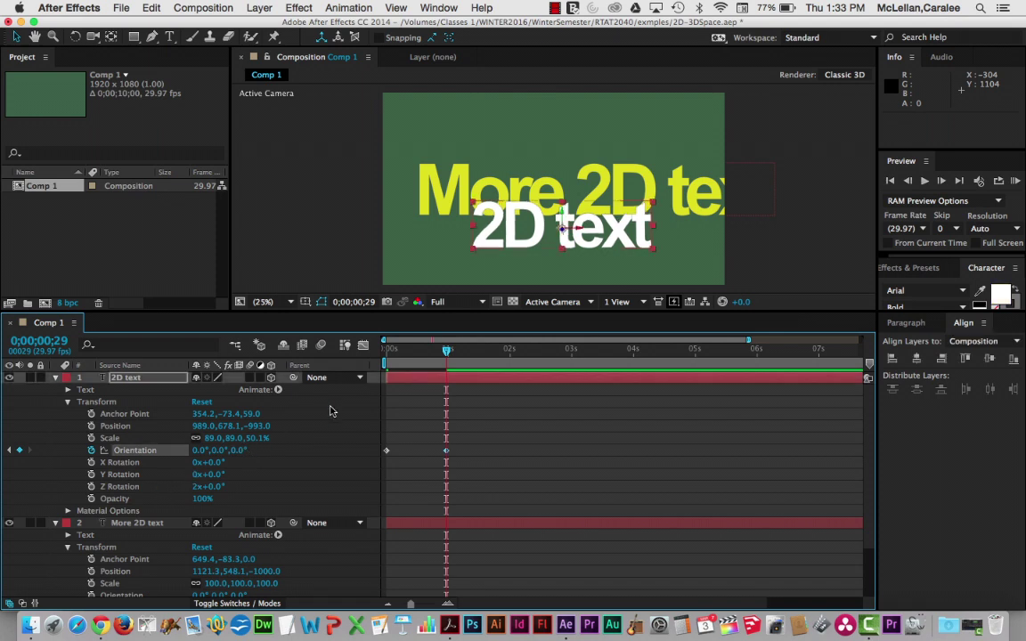
- Scrub the timeline between 0s and 1s to watch the 2D text tumble into place
left_click_drag(446, 352, 369, 356)
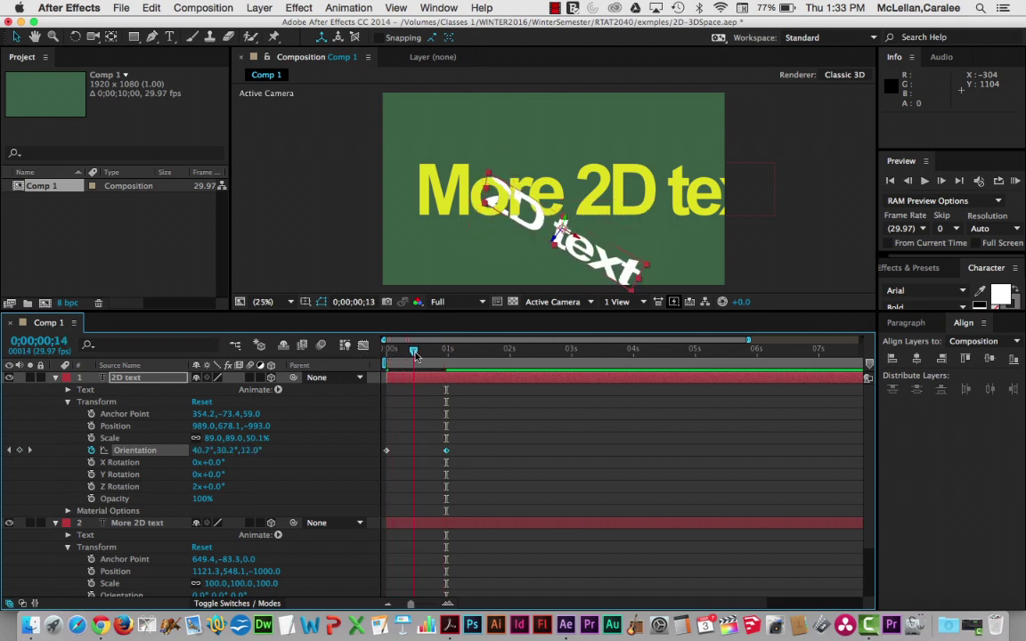
mouse_move(437, 344)
left_mouse_down()
mouse_move(389, 346)
mouse_move(431, 337)
mouse_move(419, 339)
left_mouse_up()
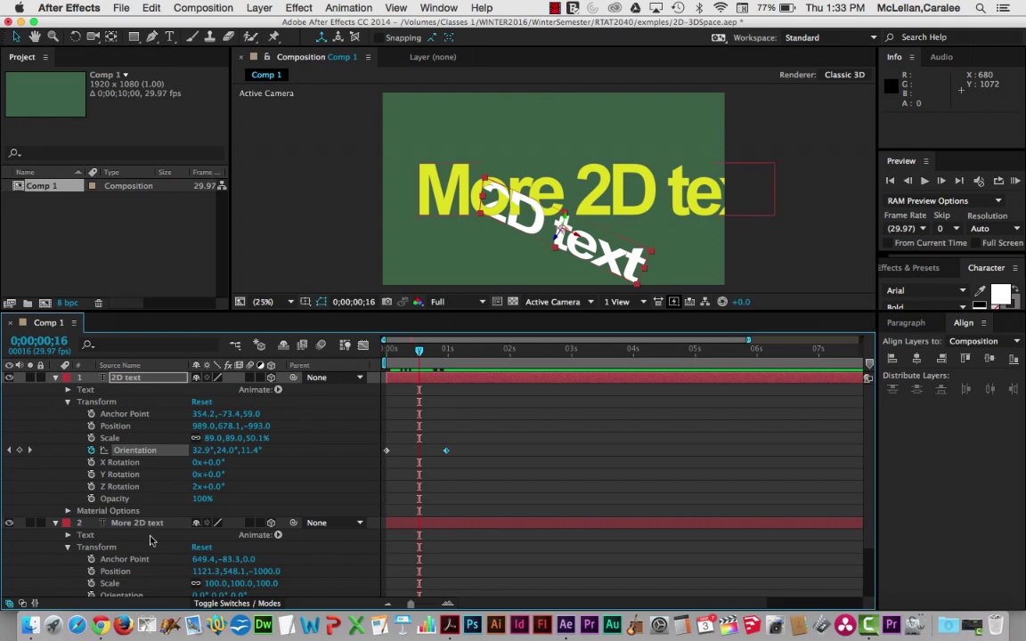
- Set the More 2D text layer's Orientation to 0°, 359°, 352°
scroll(145, 527, "down", 3)
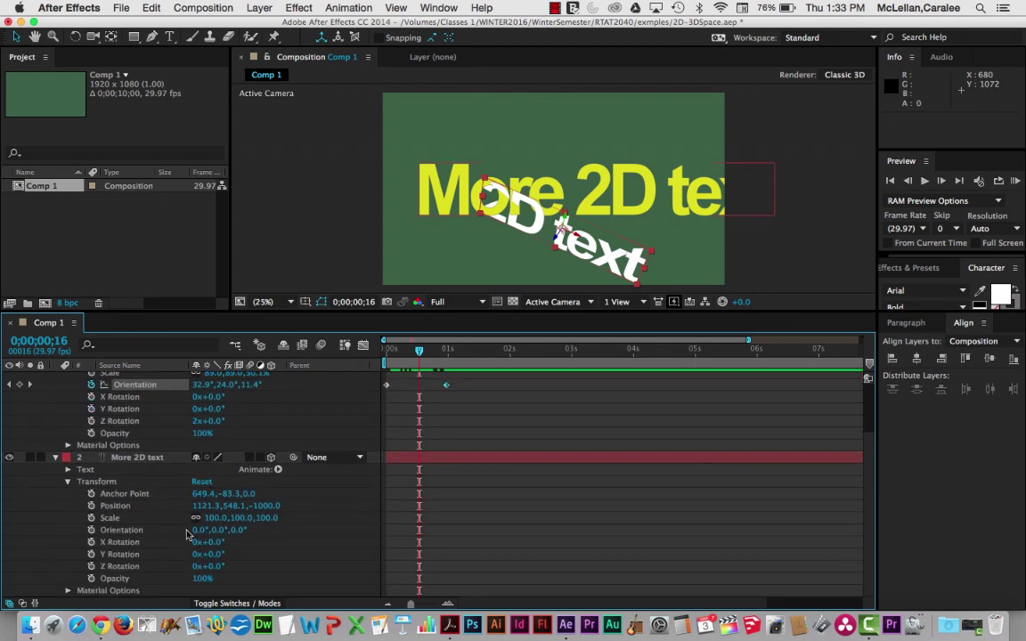
mouse_move(236, 531)
left_mouse_down()
mouse_move(177, 530)
mouse_move(266, 530)
mouse_move(178, 541)
mouse_move(237, 530)
left_mouse_up()
mouse_move(216, 531)
left_mouse_down()
mouse_move(464, 532)
mouse_move(206, 533)
left_mouse_up()
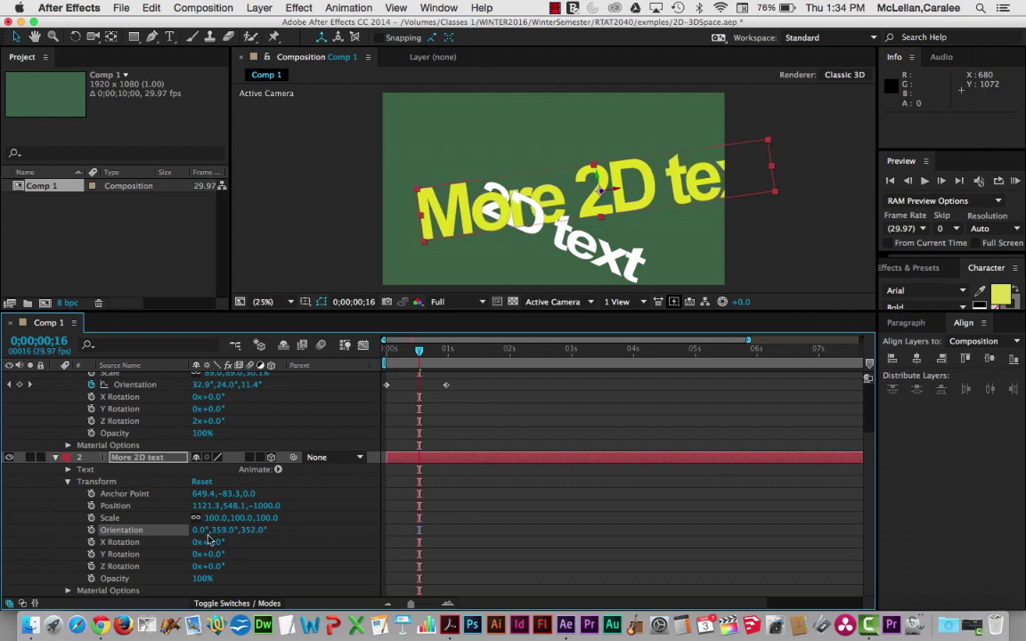